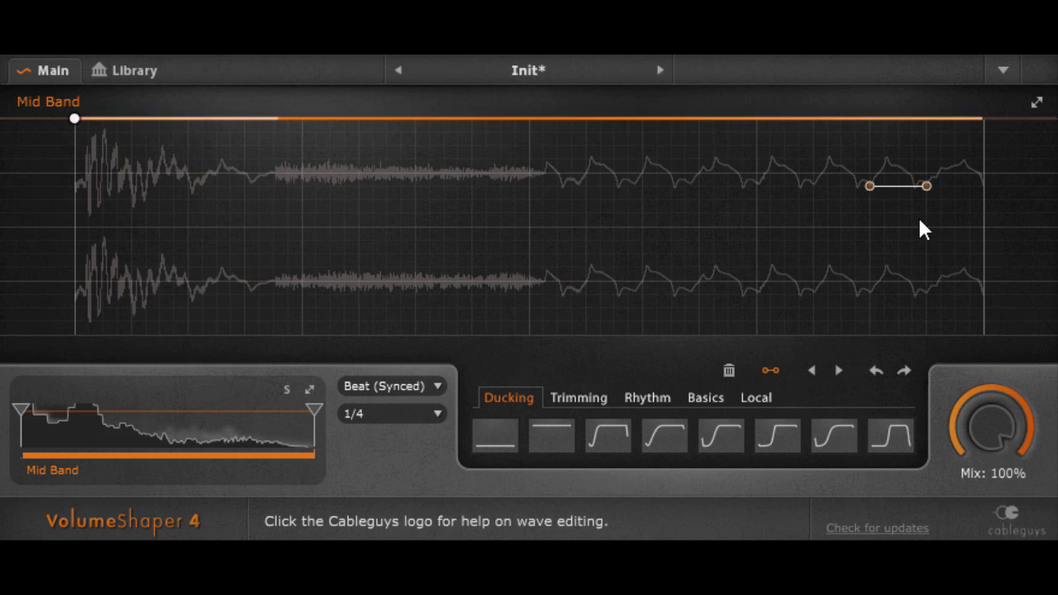
Switch to step drawing and draw two rectangular volume dips into the Mid Band envelope.
left_click(777, 374)
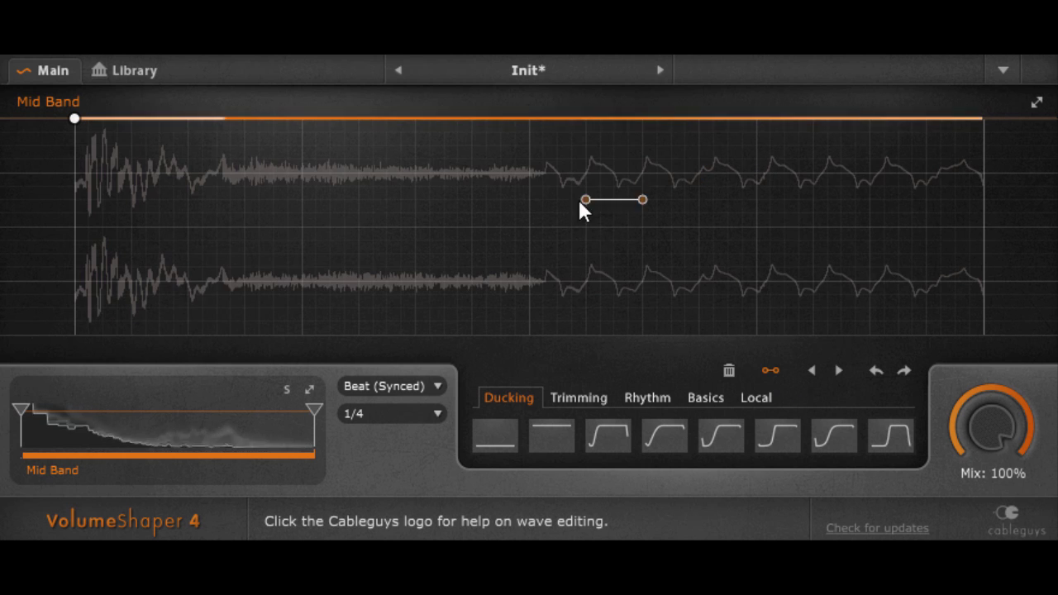
left_click(480, 185)
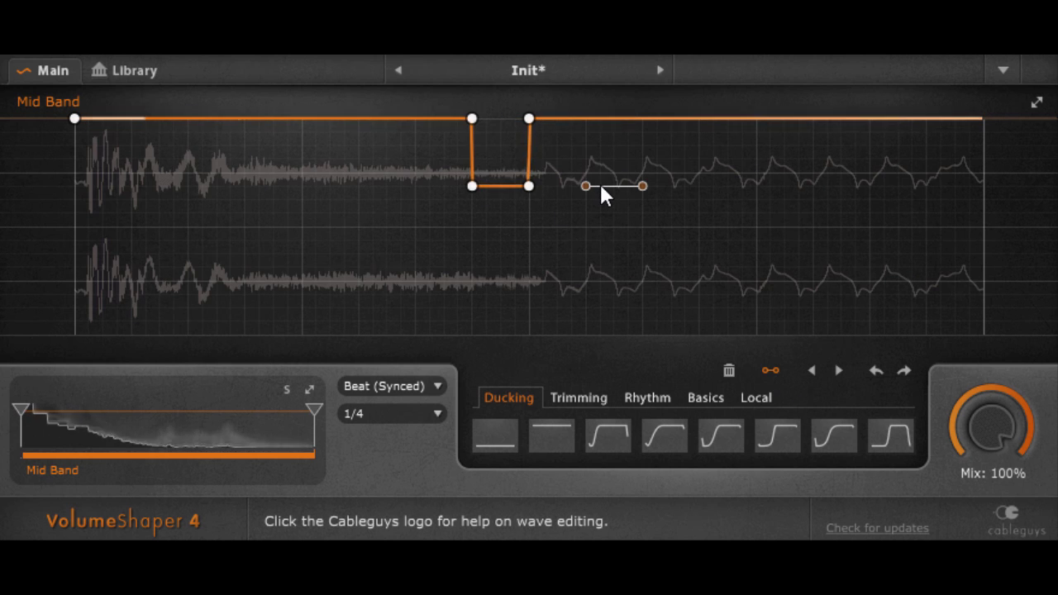
left_click_drag(601, 187, 726, 192)
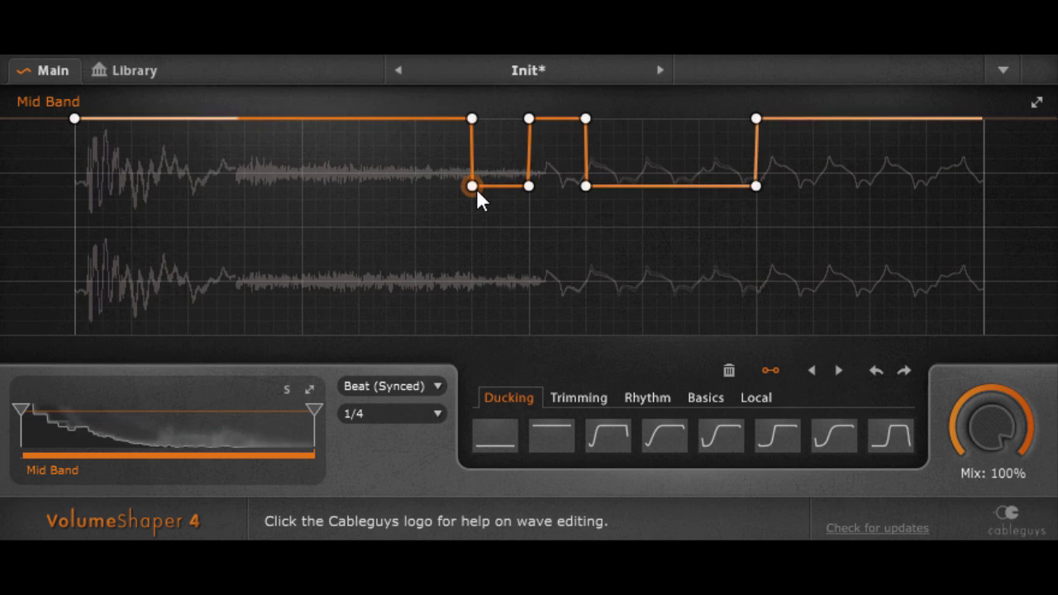
Pull the first dip's point down and later, keeping it a sharp V-shaped notch.
left_click_drag(474, 186, 517, 202)
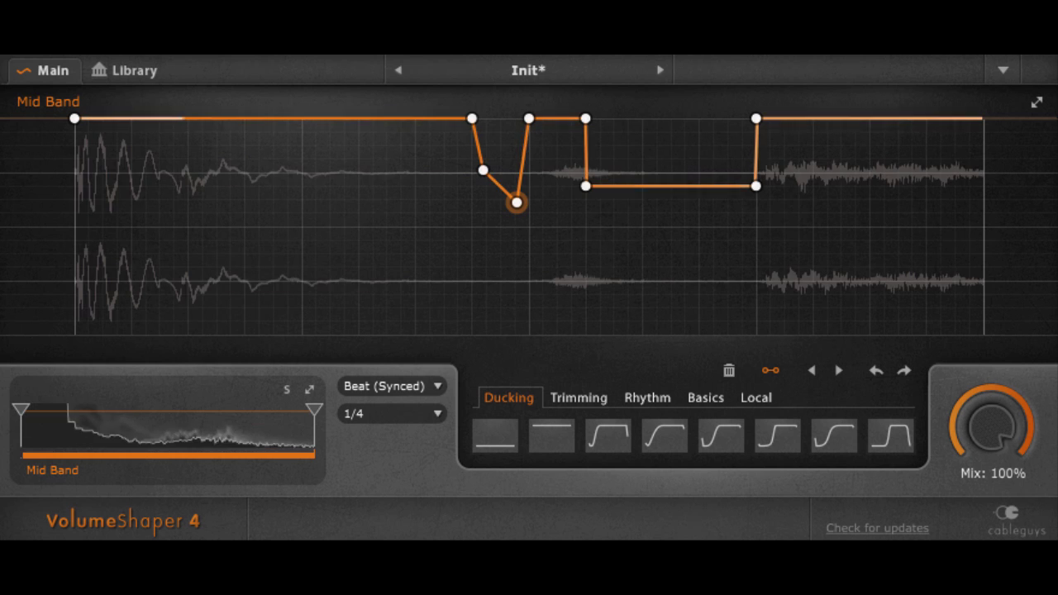
double_click(517, 202)
double_click(517, 202)
double_click(517, 203)
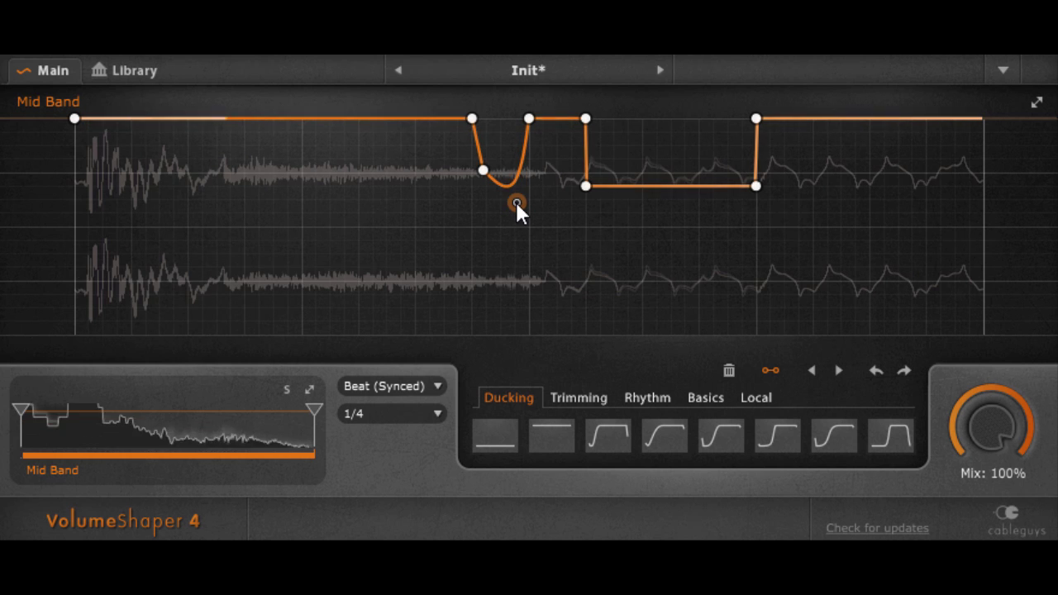
double_click(517, 202)
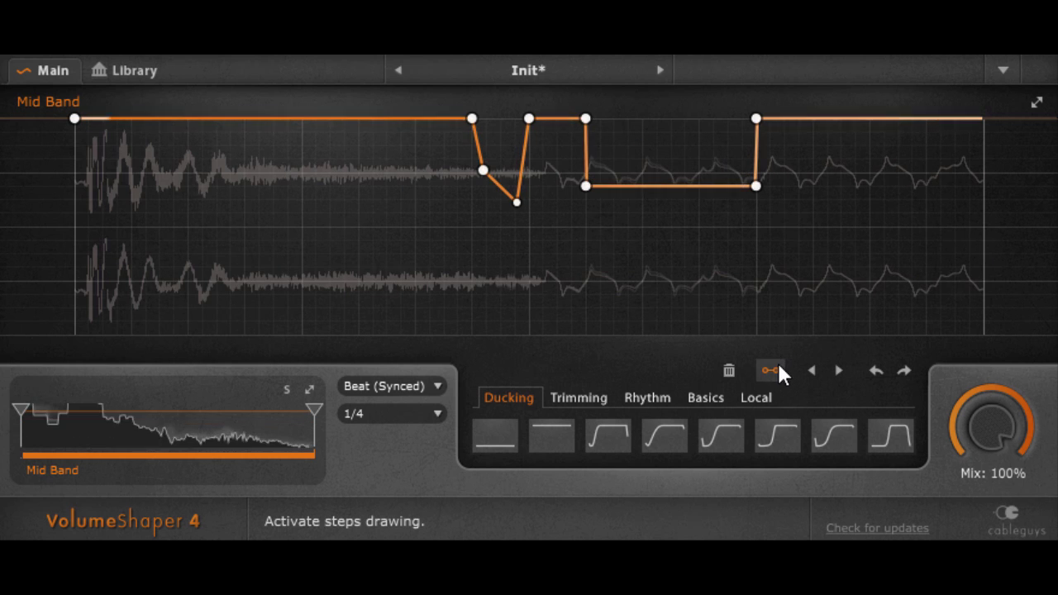
Drop the second dip's point to -11.1 dB and move the full-volume point earlier, down to -3.58 dB.
left_click_drag(587, 185, 641, 277)
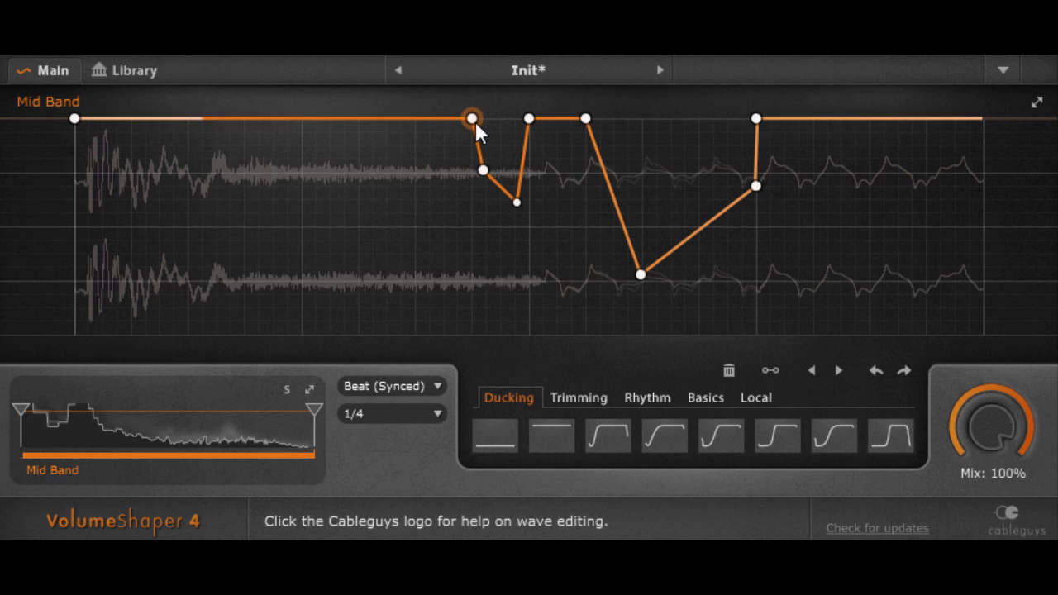
left_click_drag(475, 121, 376, 118)
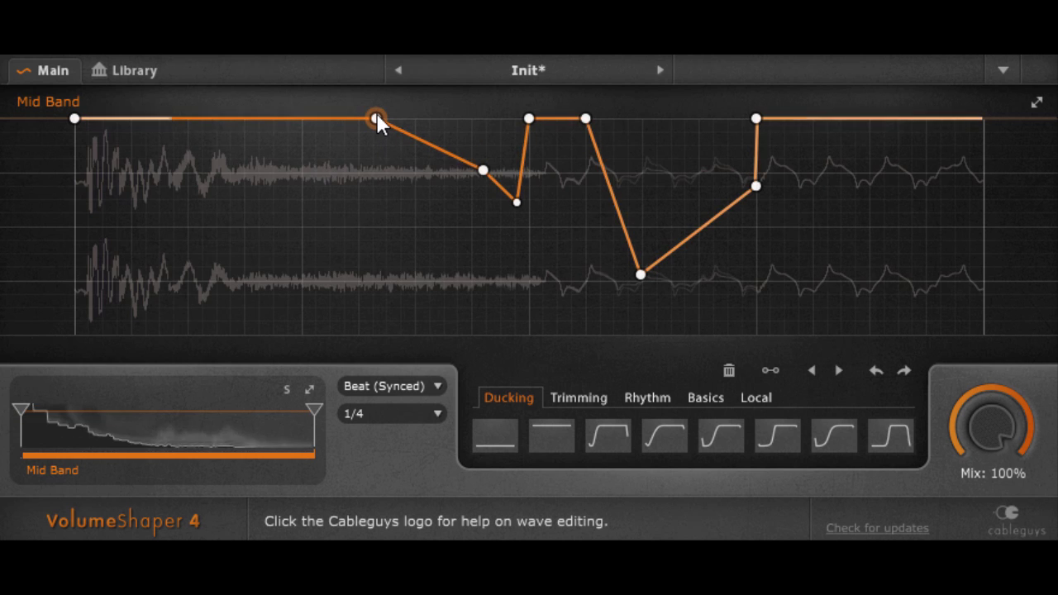
left_click_drag(376, 119, 338, 191)
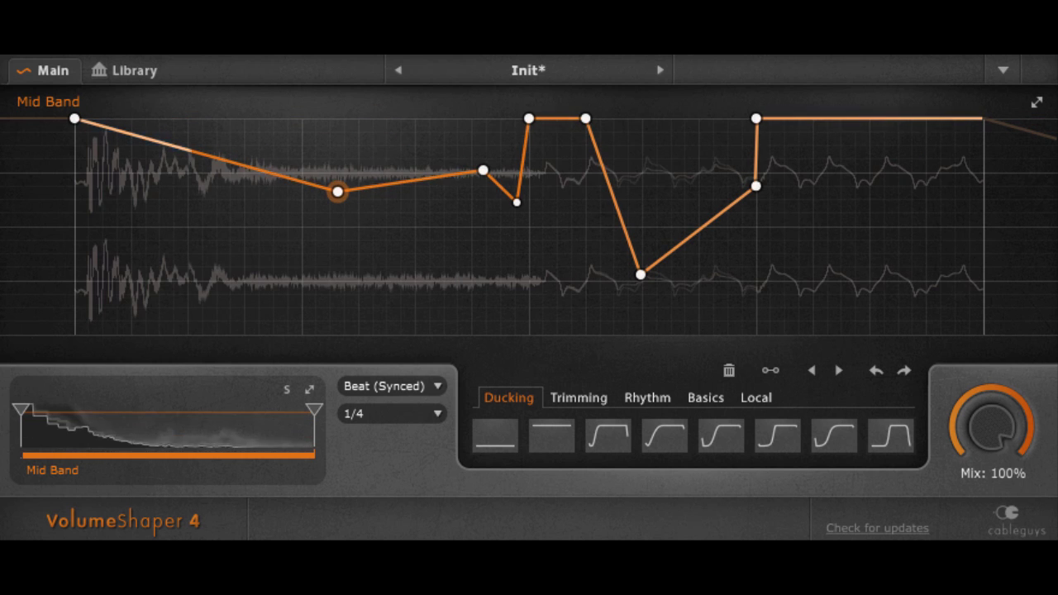
Turn the -3.58 dB point into a curve handle and bend the opening stretch into deep wiggles.
double_click(339, 192)
left_click_drag(339, 192, 209, 264)
left_click_drag(344, 260, 317, 302)
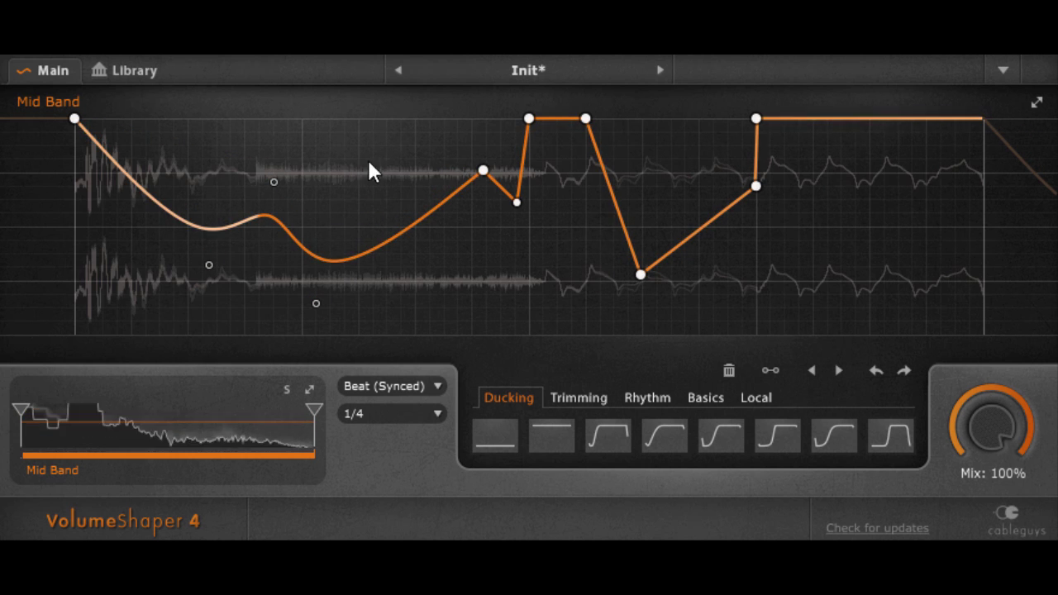
left_click_drag(366, 171, 407, 267)
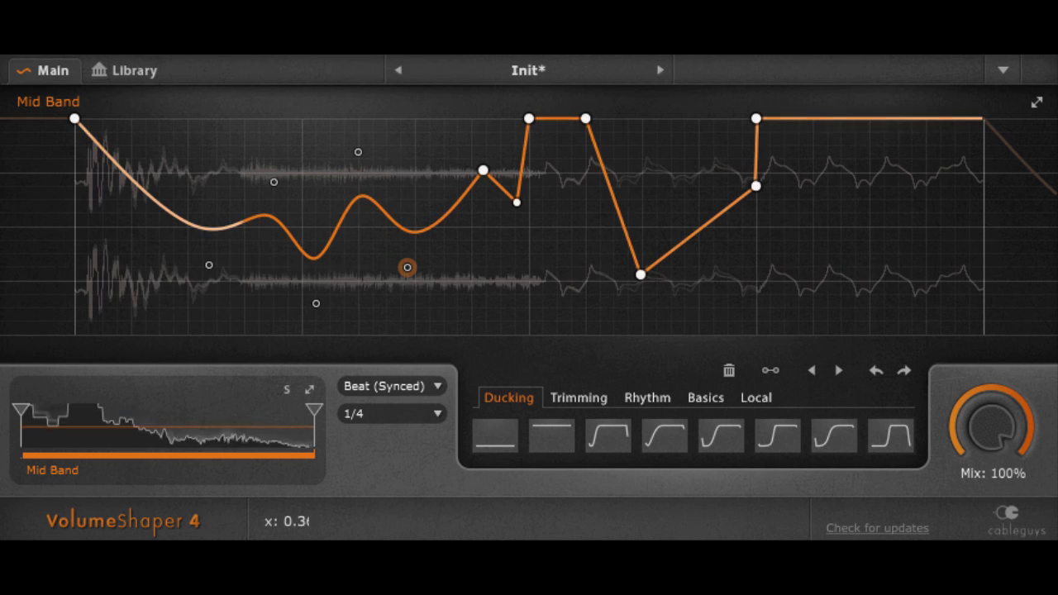
Remove the extra corner and curve points, and raise the point before the notch to full volume.
double_click(407, 267)
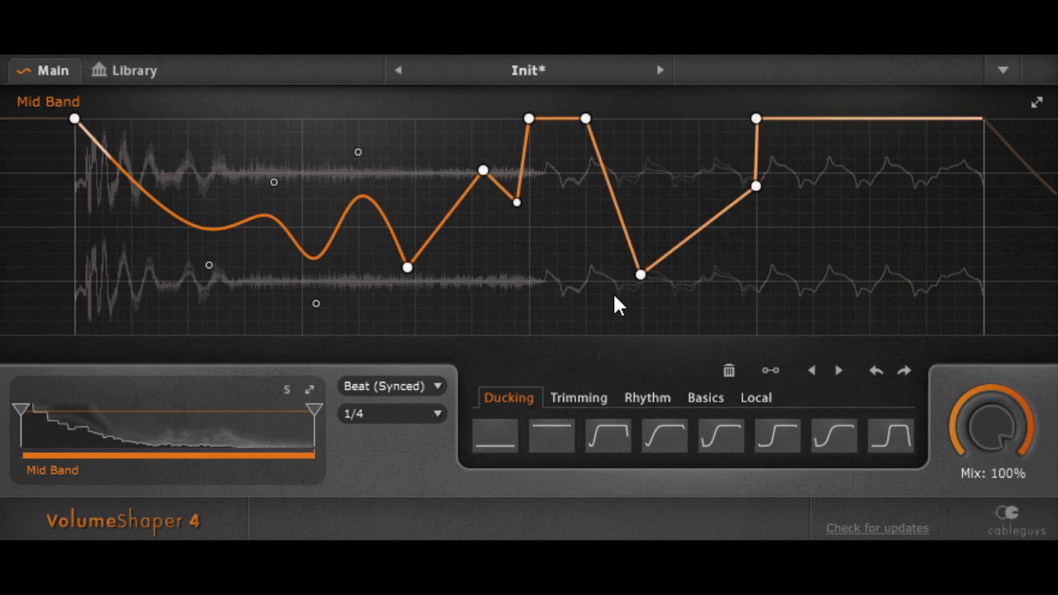
double_click(408, 270)
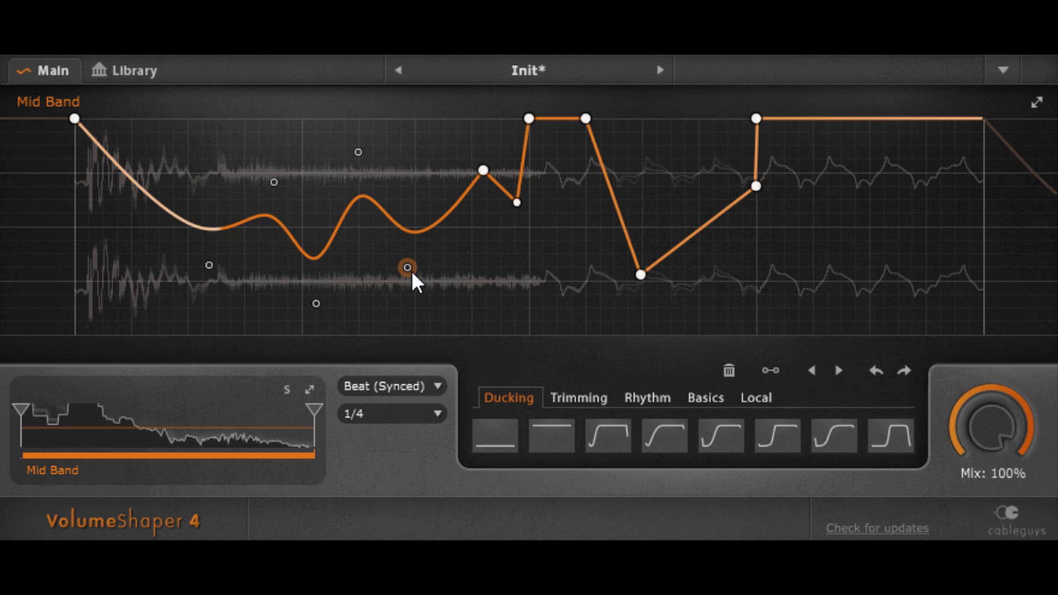
double_click(409, 268)
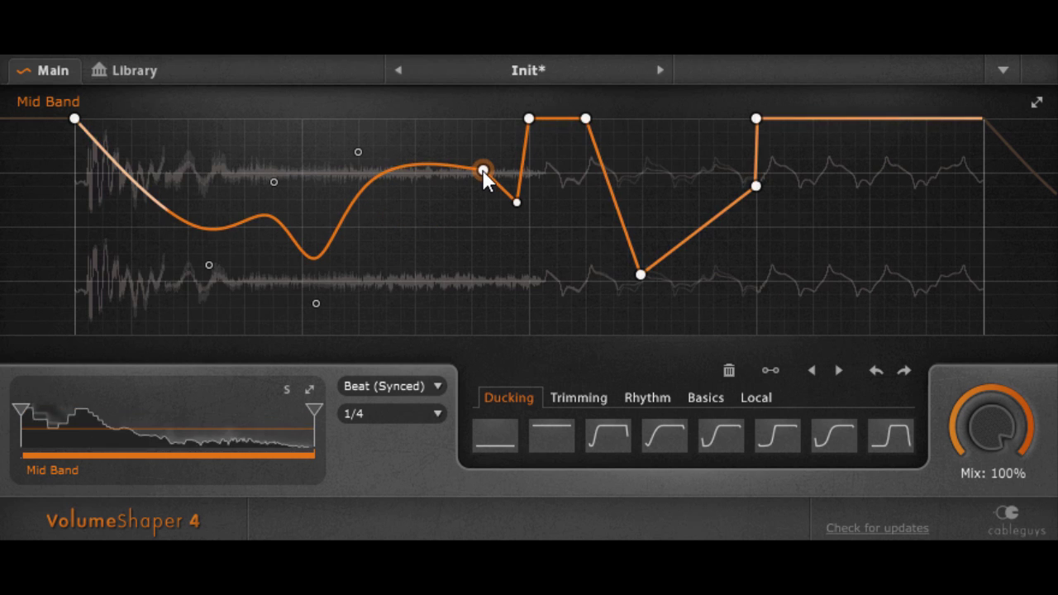
left_click_drag(484, 170, 452, 118)
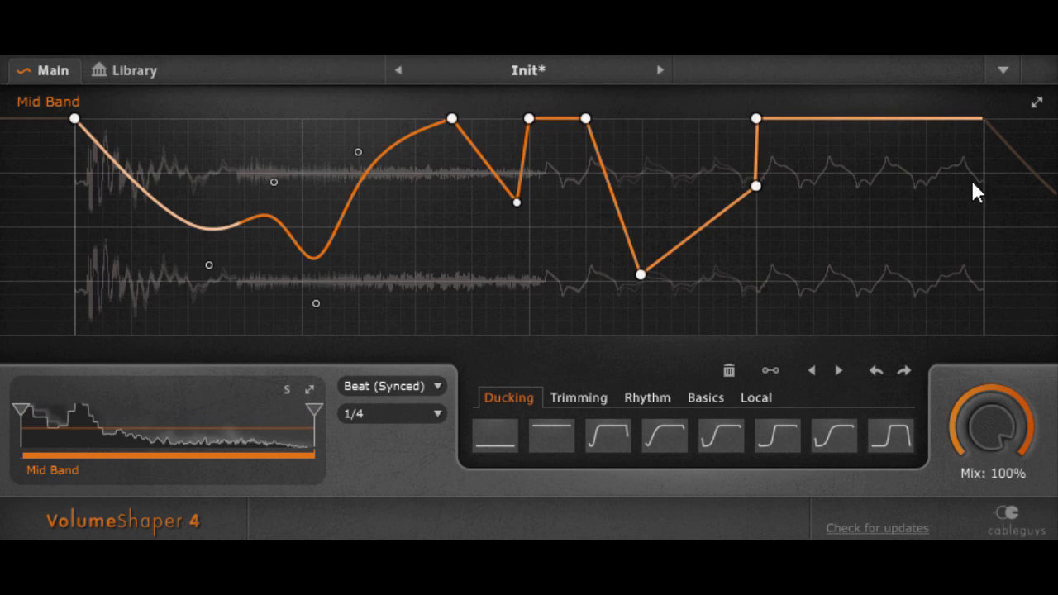
In the enlarged frequency spectrum view, drag the split marker to 153 Hz to create a Low Band.
left_click(1039, 104)
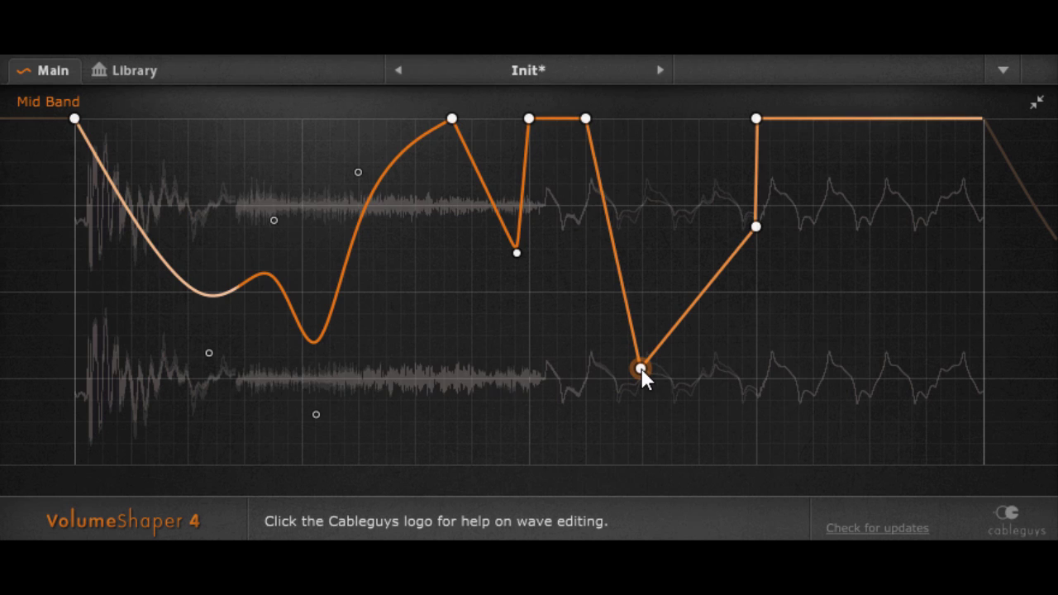
left_click(1034, 103)
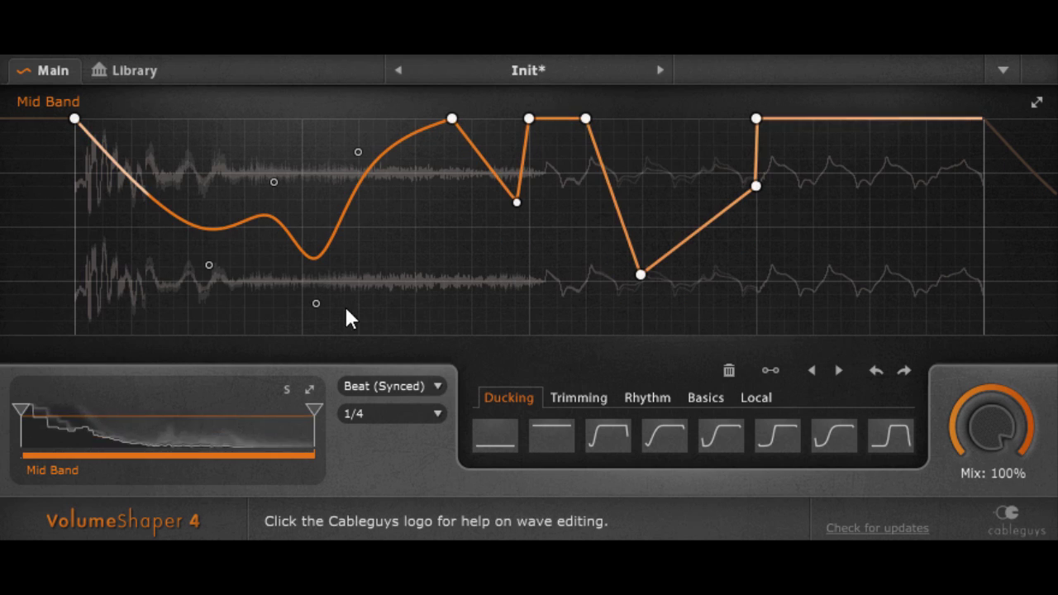
left_click(308, 390)
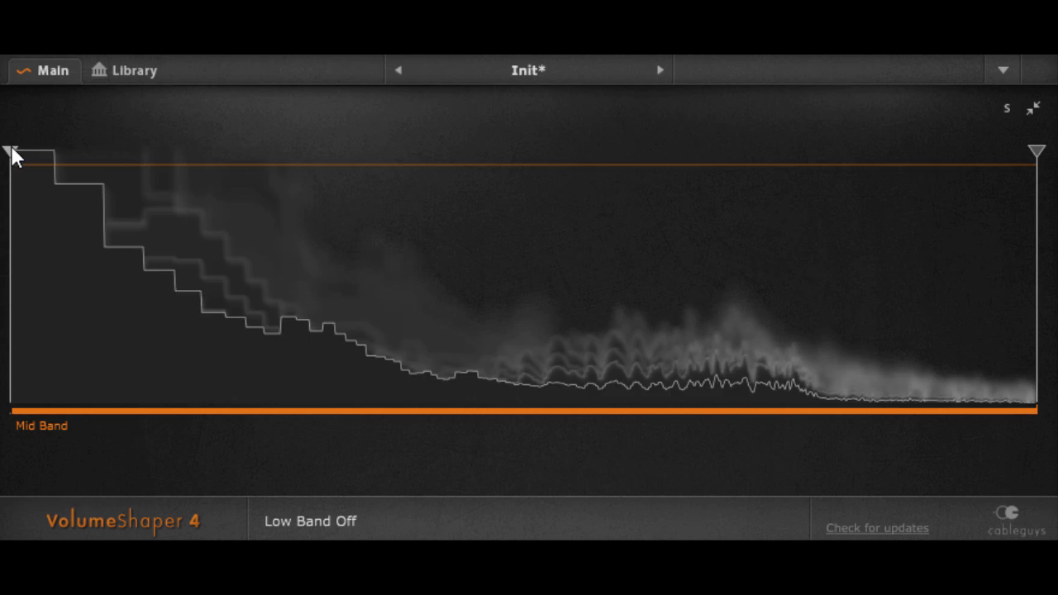
left_click_drag(12, 153, 301, 151)
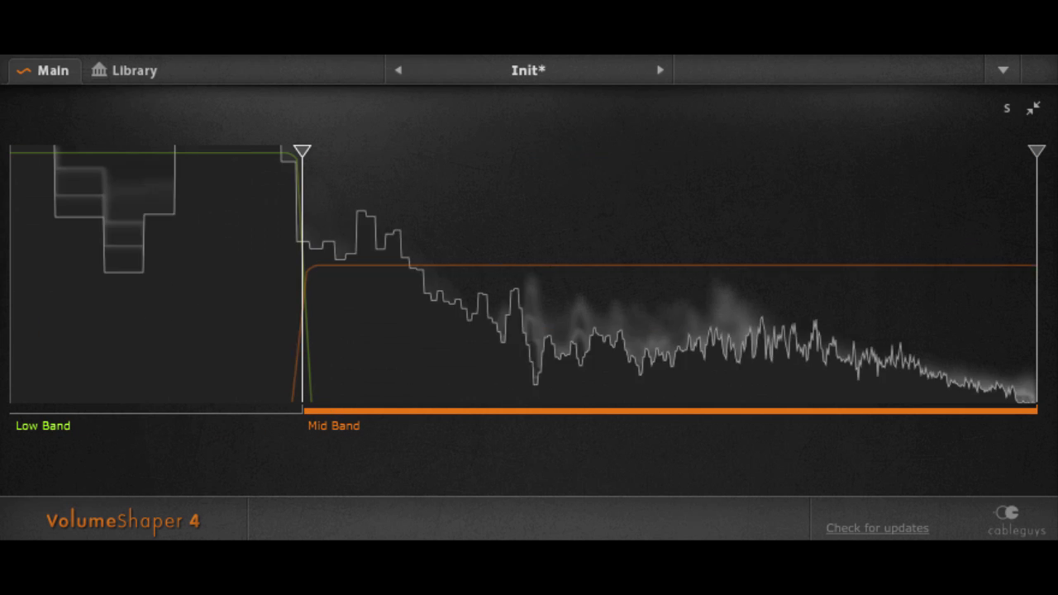
left_click(1036, 110)
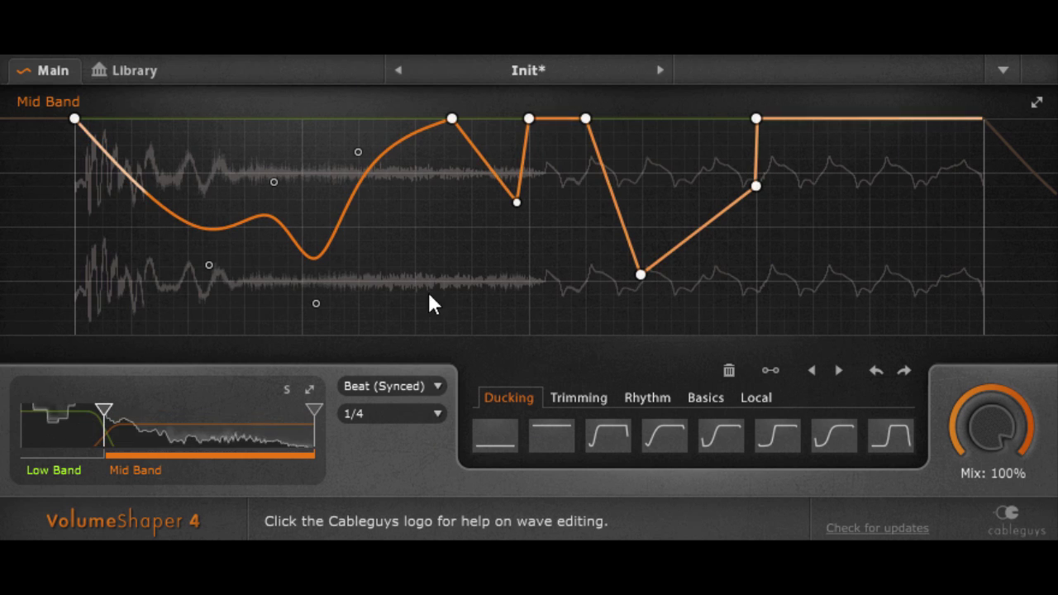
Set the beat loop length to 16 Bars and undo the last two Mid Band envelope edits.
left_click(431, 416)
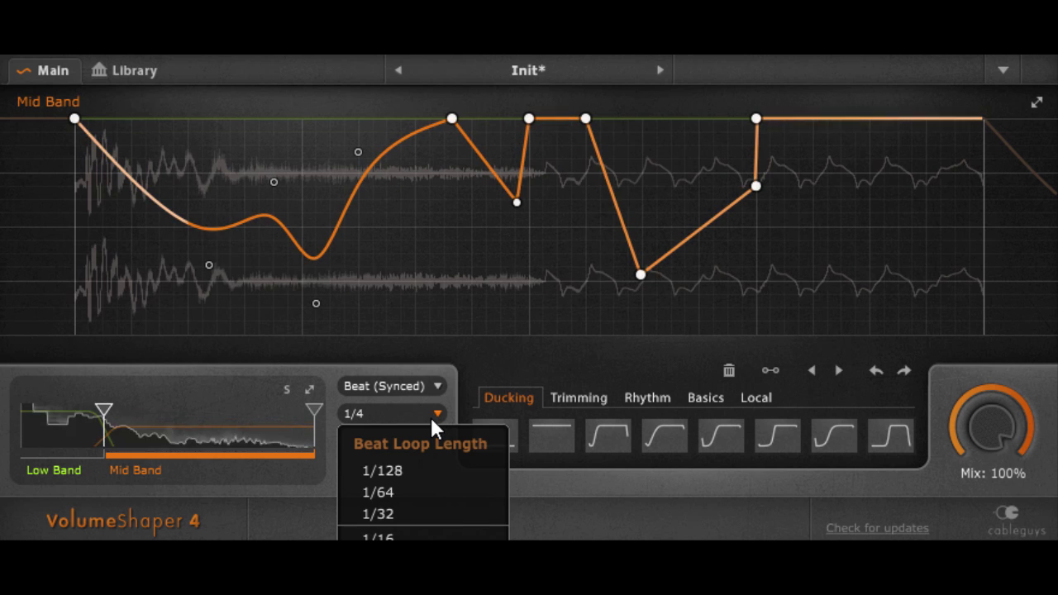
left_click(380, 536)
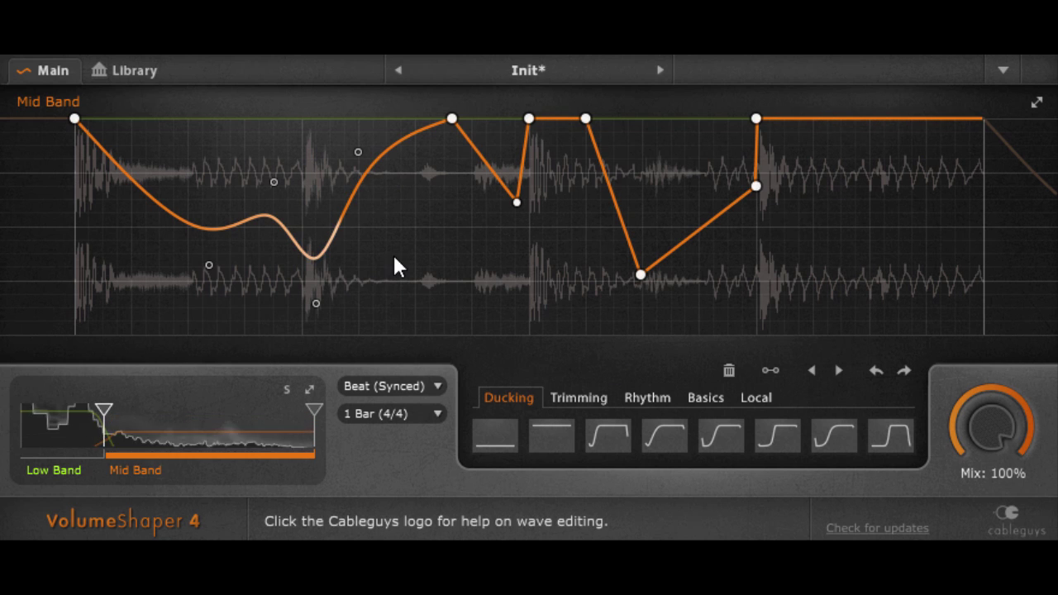
left_click(380, 415)
left_click(380, 537)
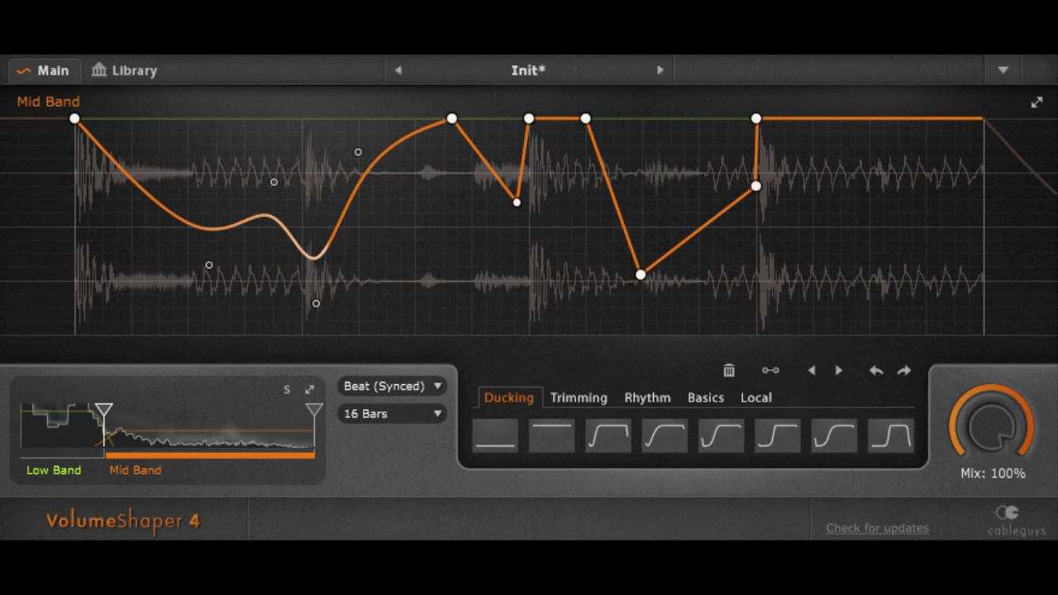
left_click(879, 374)
left_click(878, 375)
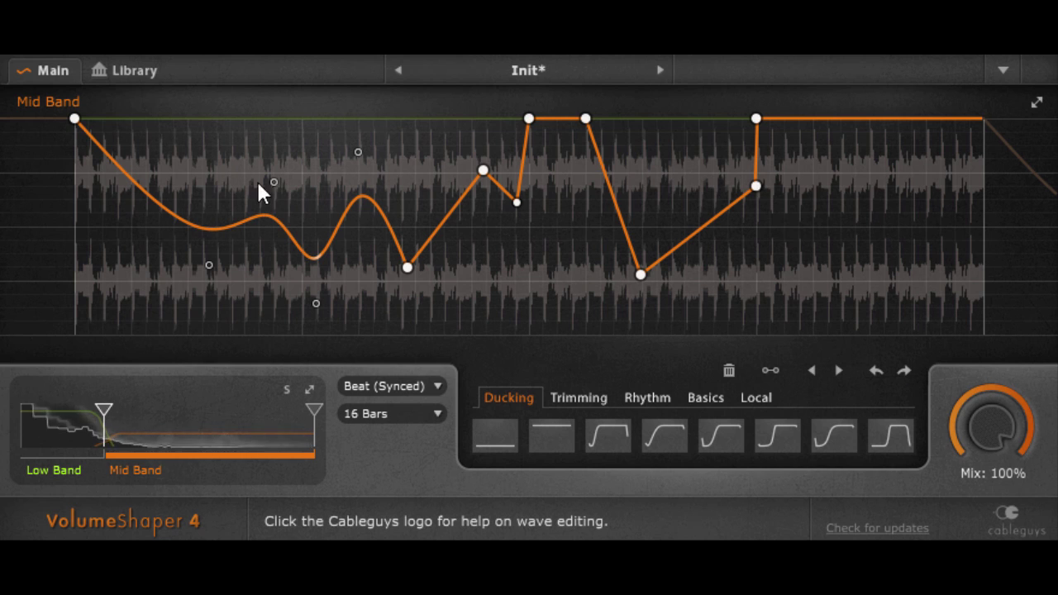
left_click(141, 78)
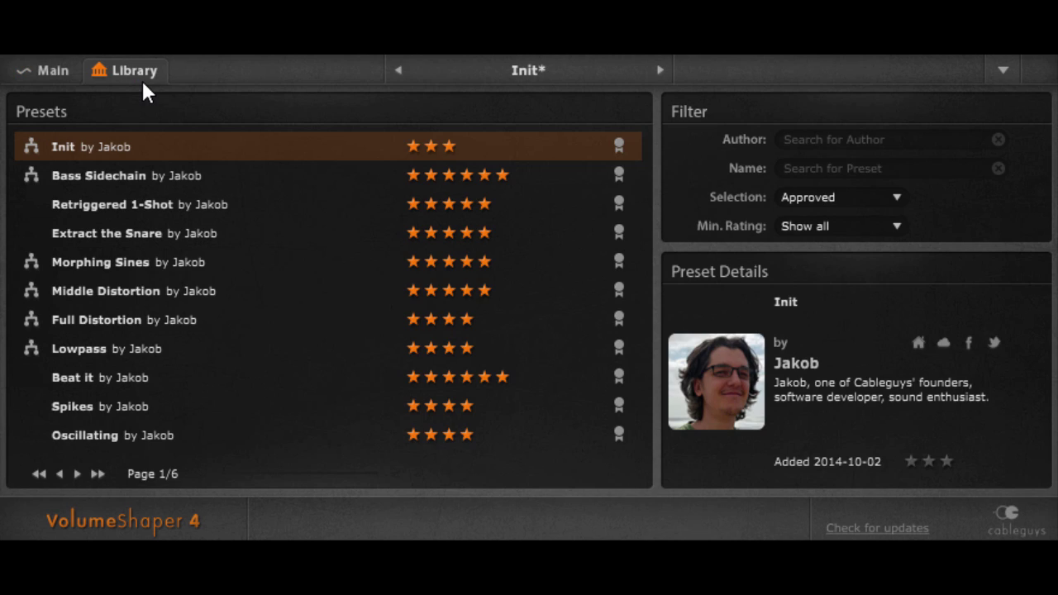
left_click(265, 348)
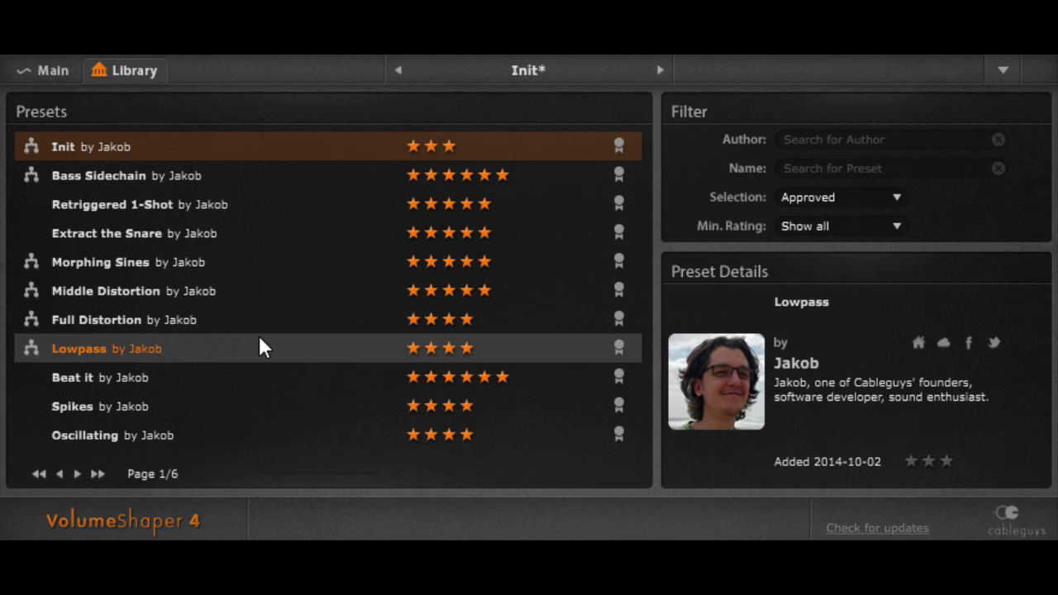
left_click(96, 474)
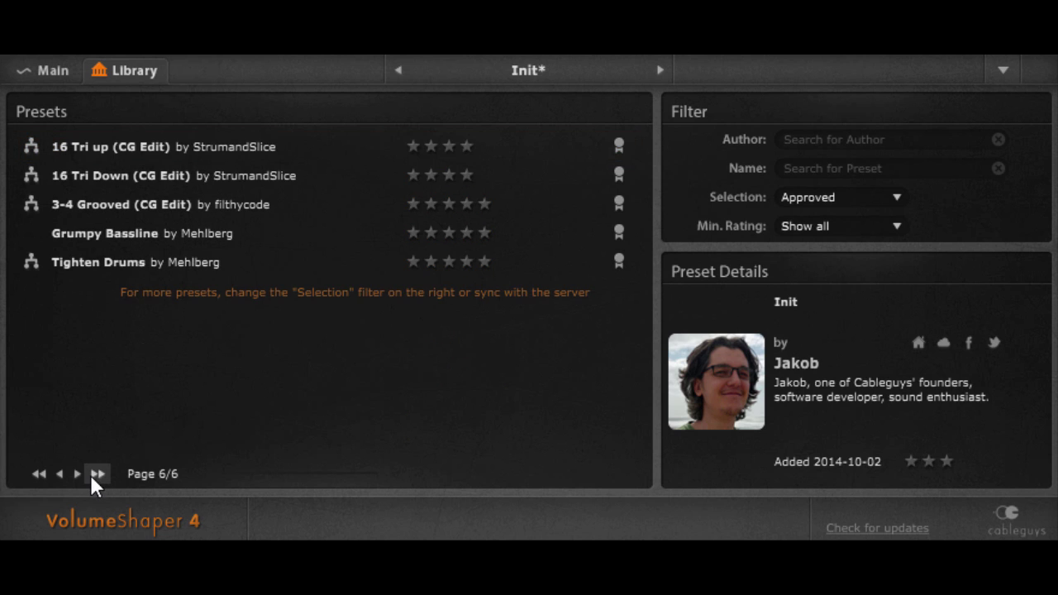
left_click(61, 475)
left_click(60, 475)
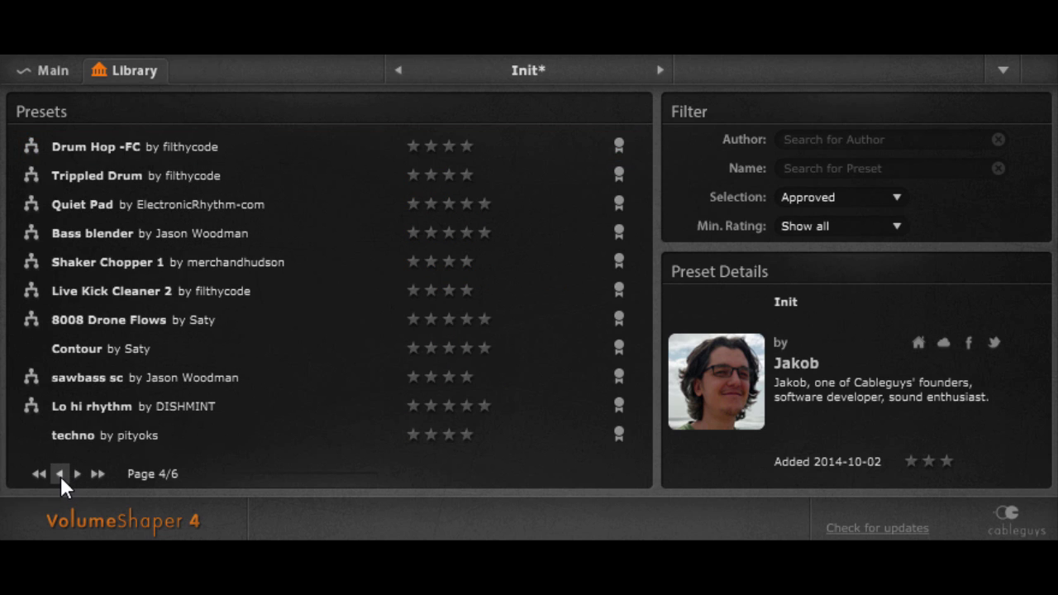
left_click(61, 475)
Bend the Low Band curve into an early dip and split off a High Band above the Mid Band.
left_click(50, 73)
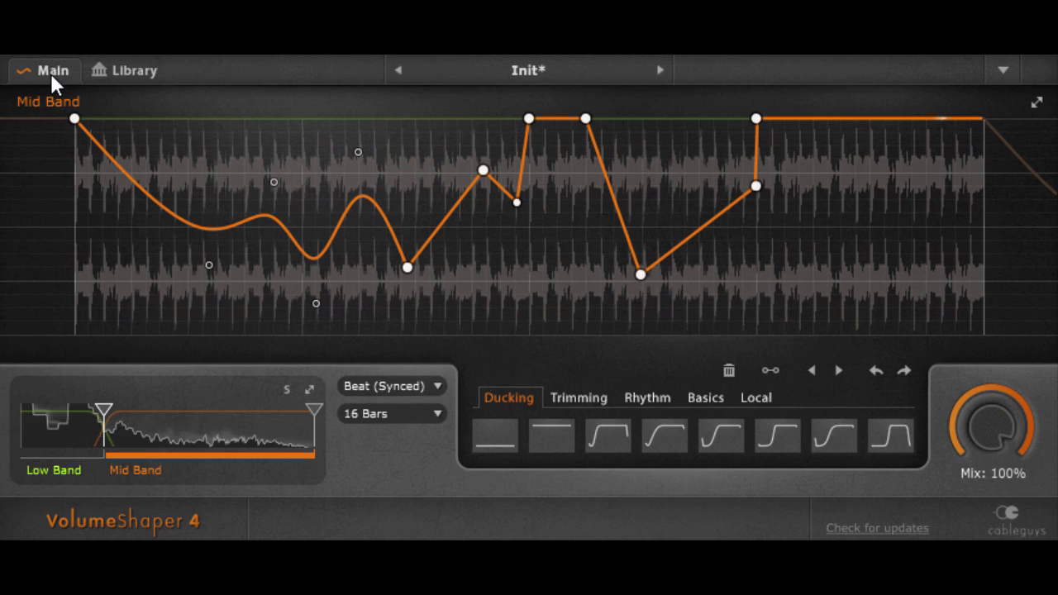
left_click_drag(315, 408, 180, 408)
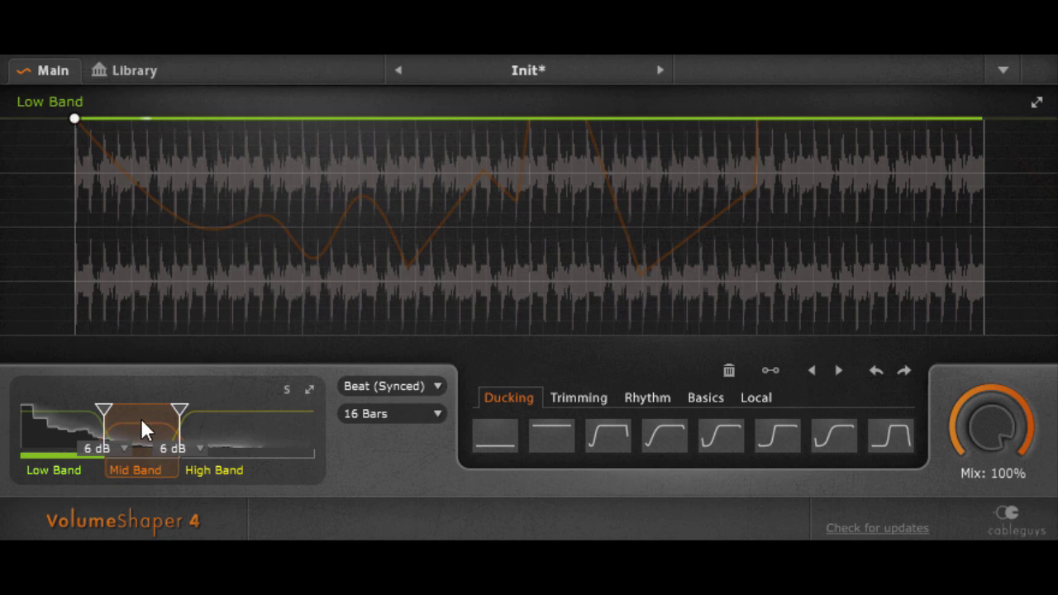
left_click_drag(179, 409, 314, 408)
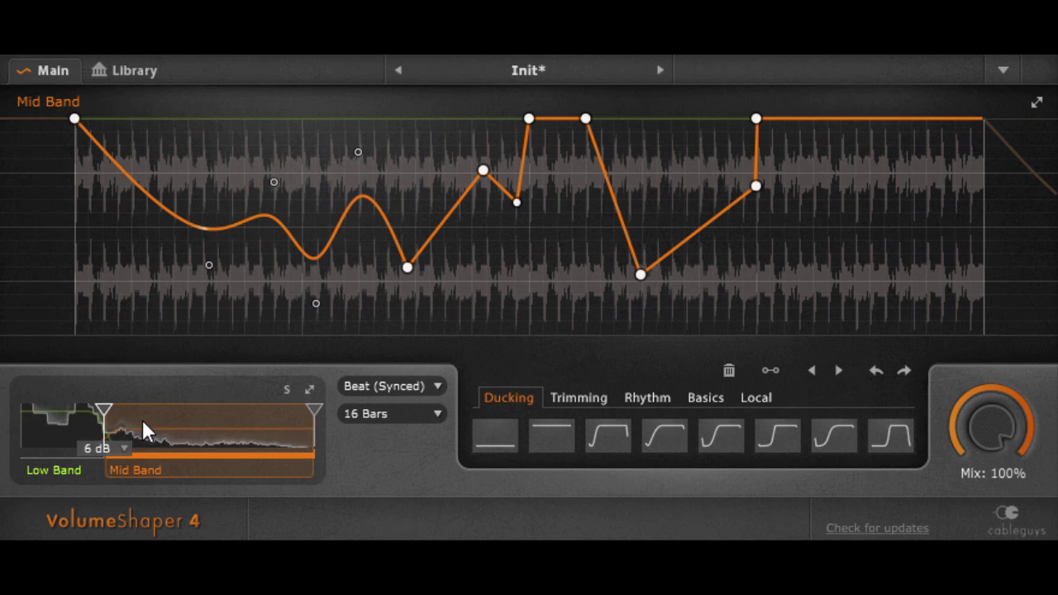
left_click(64, 427)
left_click_drag(161, 282, 331, 144)
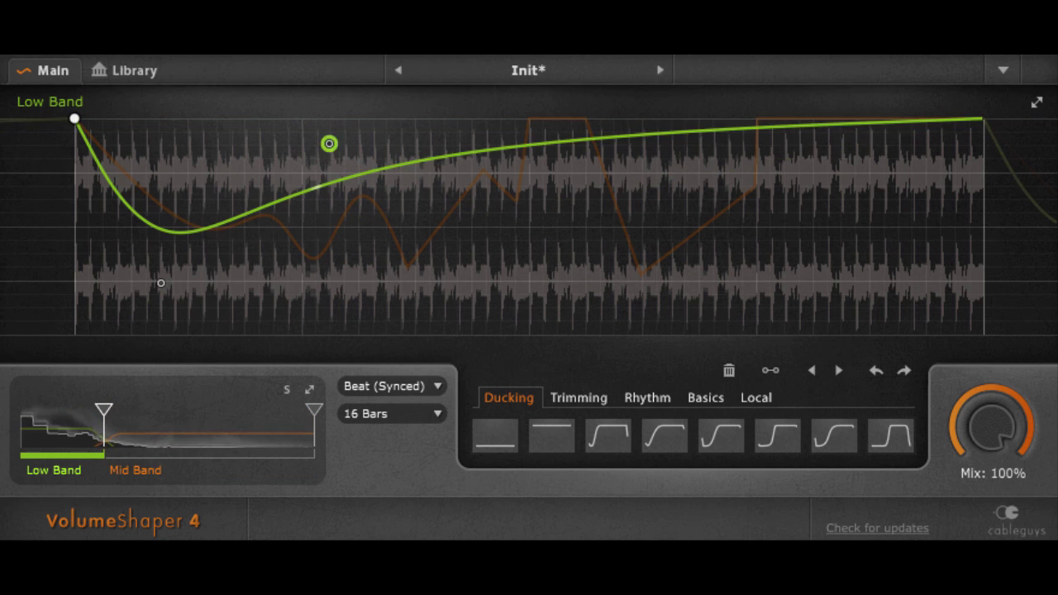
left_click(213, 425)
left_click_drag(314, 411, 238, 411)
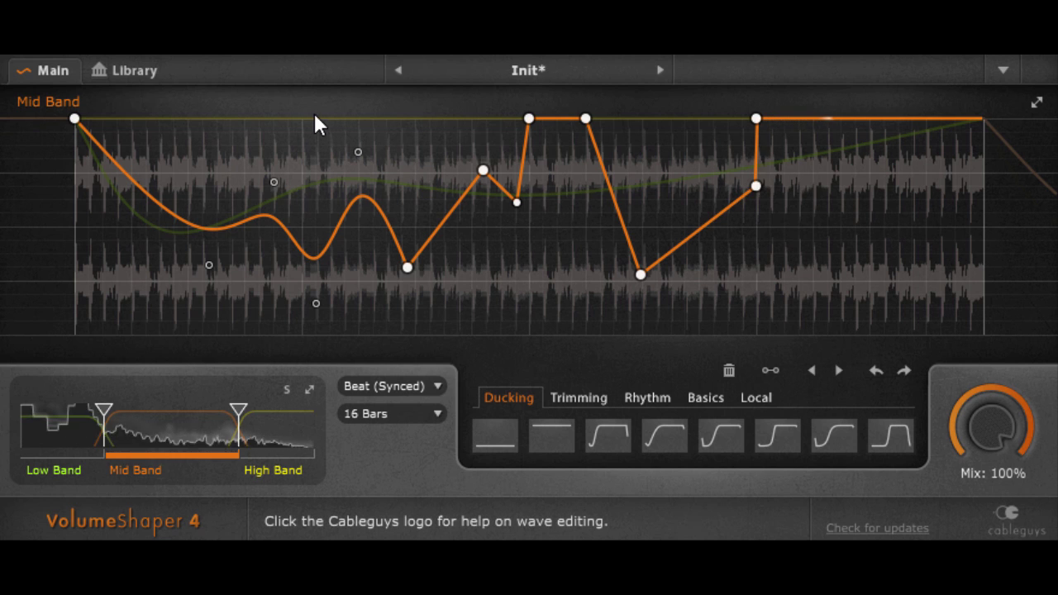
Box-select the middle Mid Band points, nudge them right, and rescale them into shallower, higher wiggles.
left_click_drag(613, 314, 299, 113)
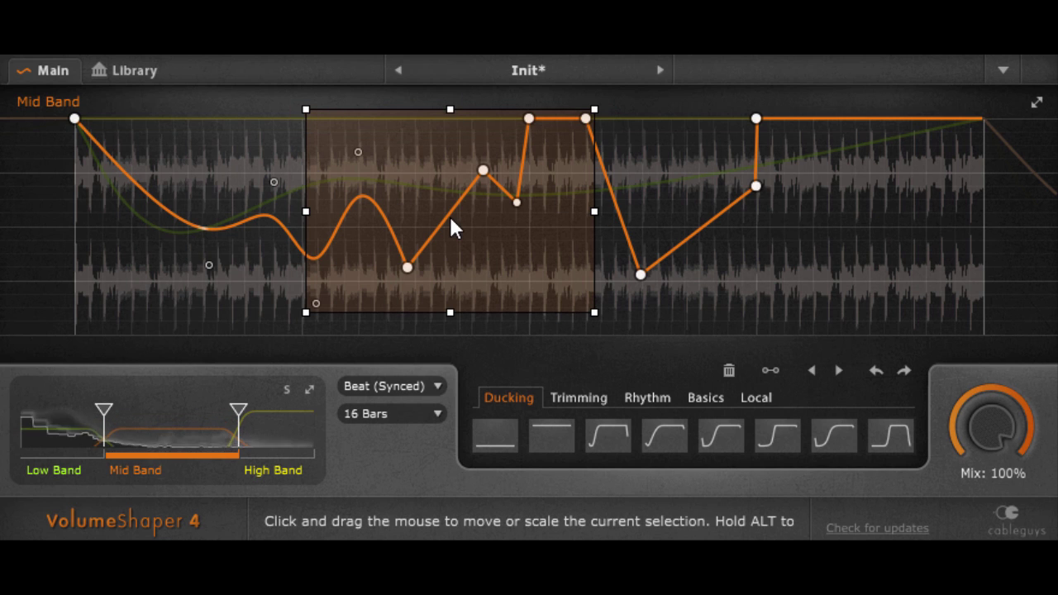
mouse_move(449, 214)
left_mouse_down()
mouse_move(482, 215)
mouse_move(462, 215)
left_mouse_up()
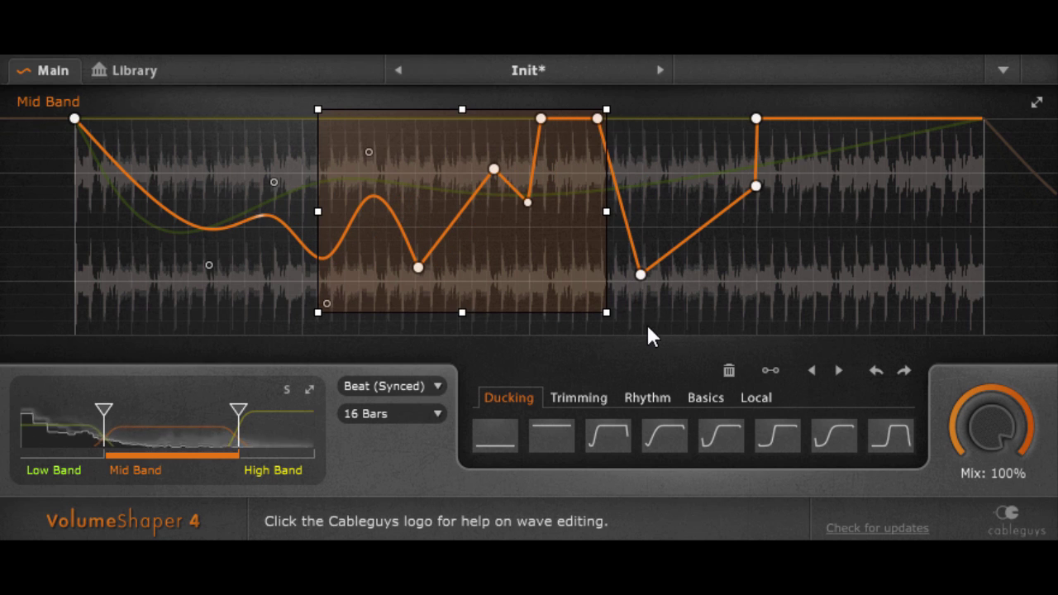
left_click_drag(603, 313, 573, 229)
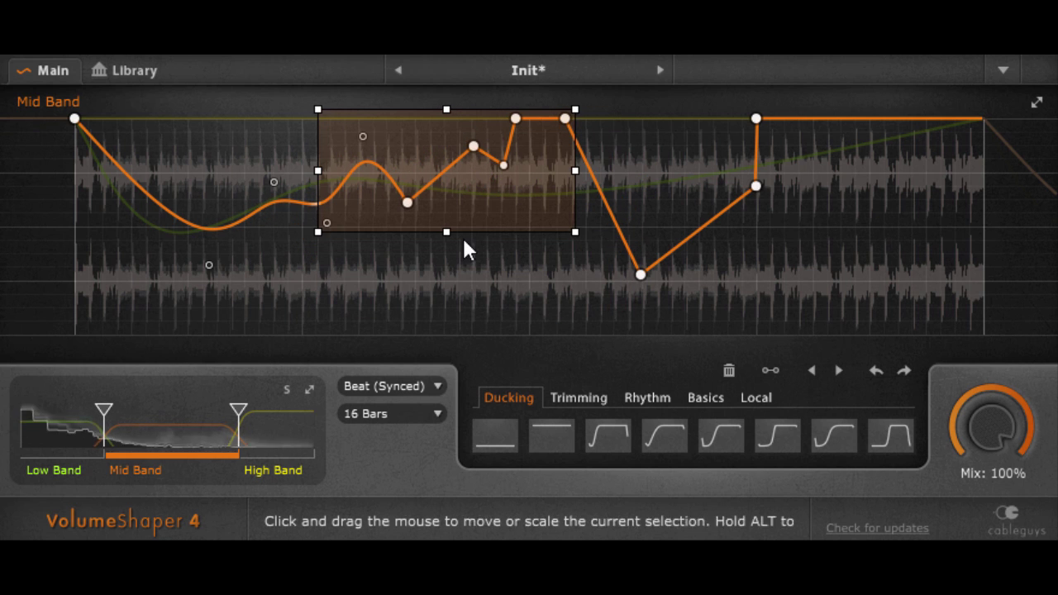
mouse_move(446, 231)
left_mouse_down()
mouse_move(447, 306)
mouse_move(446, 237)
mouse_move(447, 248)
left_mouse_up()
left_click(684, 228)
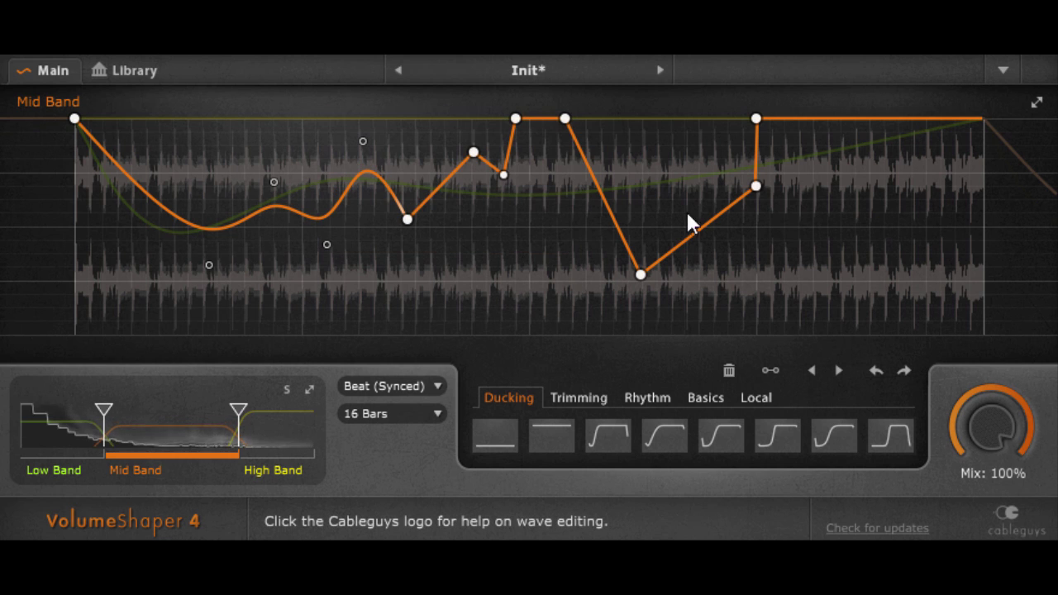
Select all Mid Band points, shift them later, and squeeze them into shallow ripples just below full volume.
right_click(677, 165)
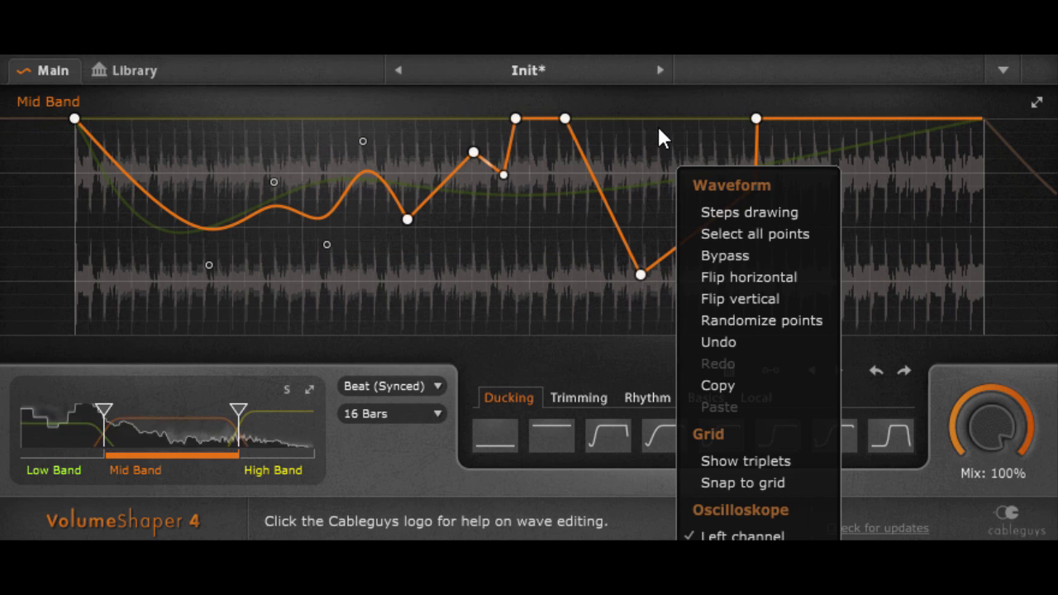
right_click(669, 125)
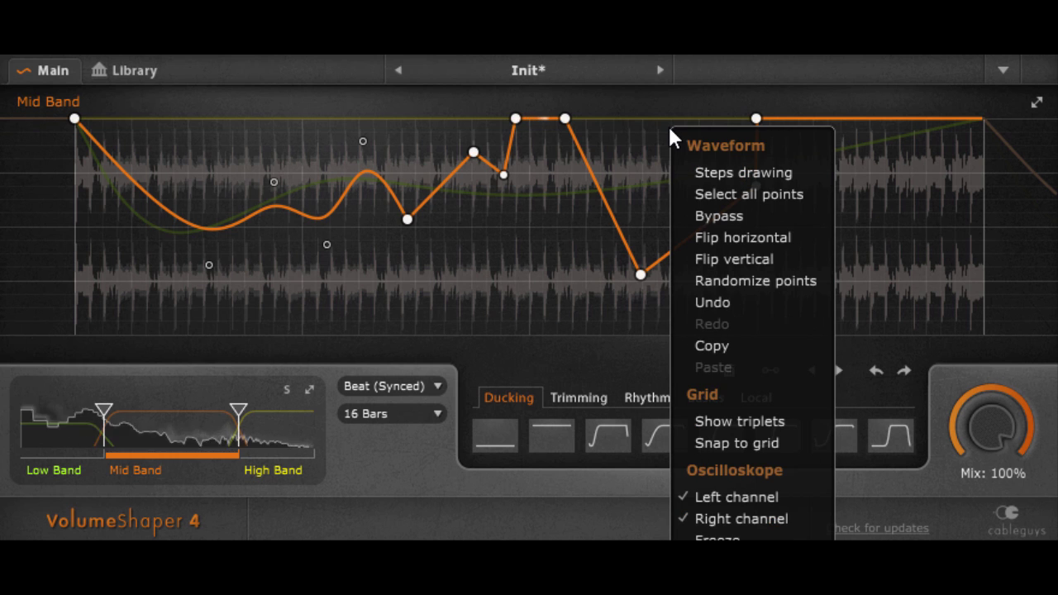
left_click(743, 193)
left_click_drag(747, 199, 773, 185)
left_click_drag(514, 298, 464, 203)
left_click(392, 237)
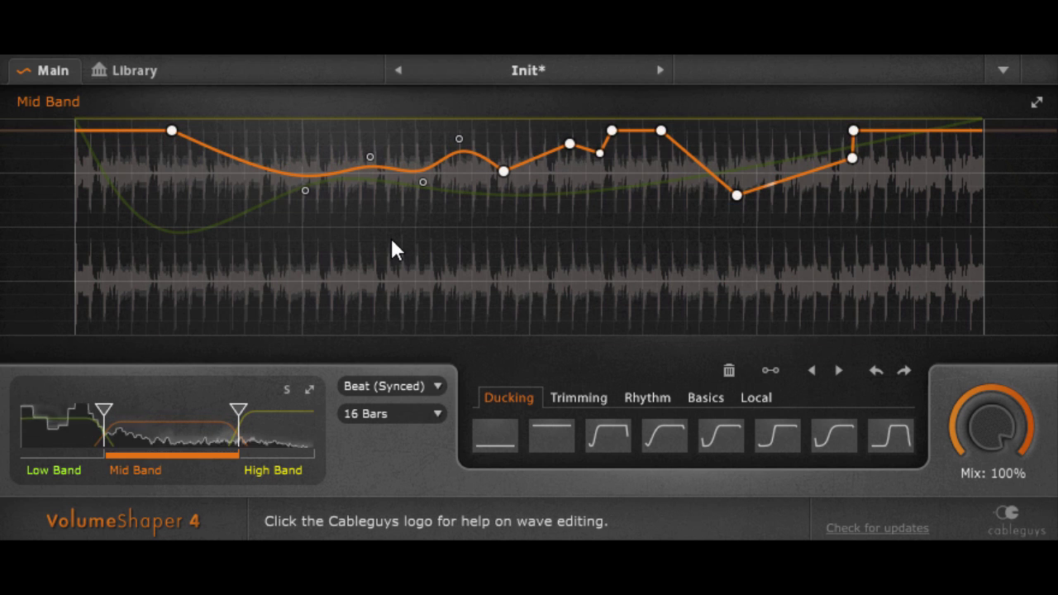
right_click(393, 237)
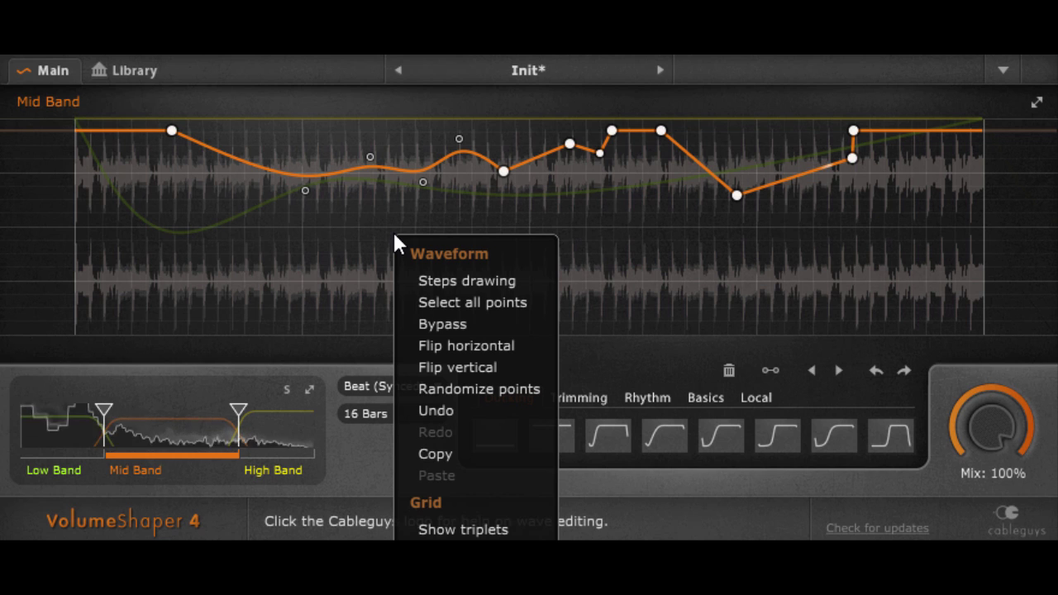